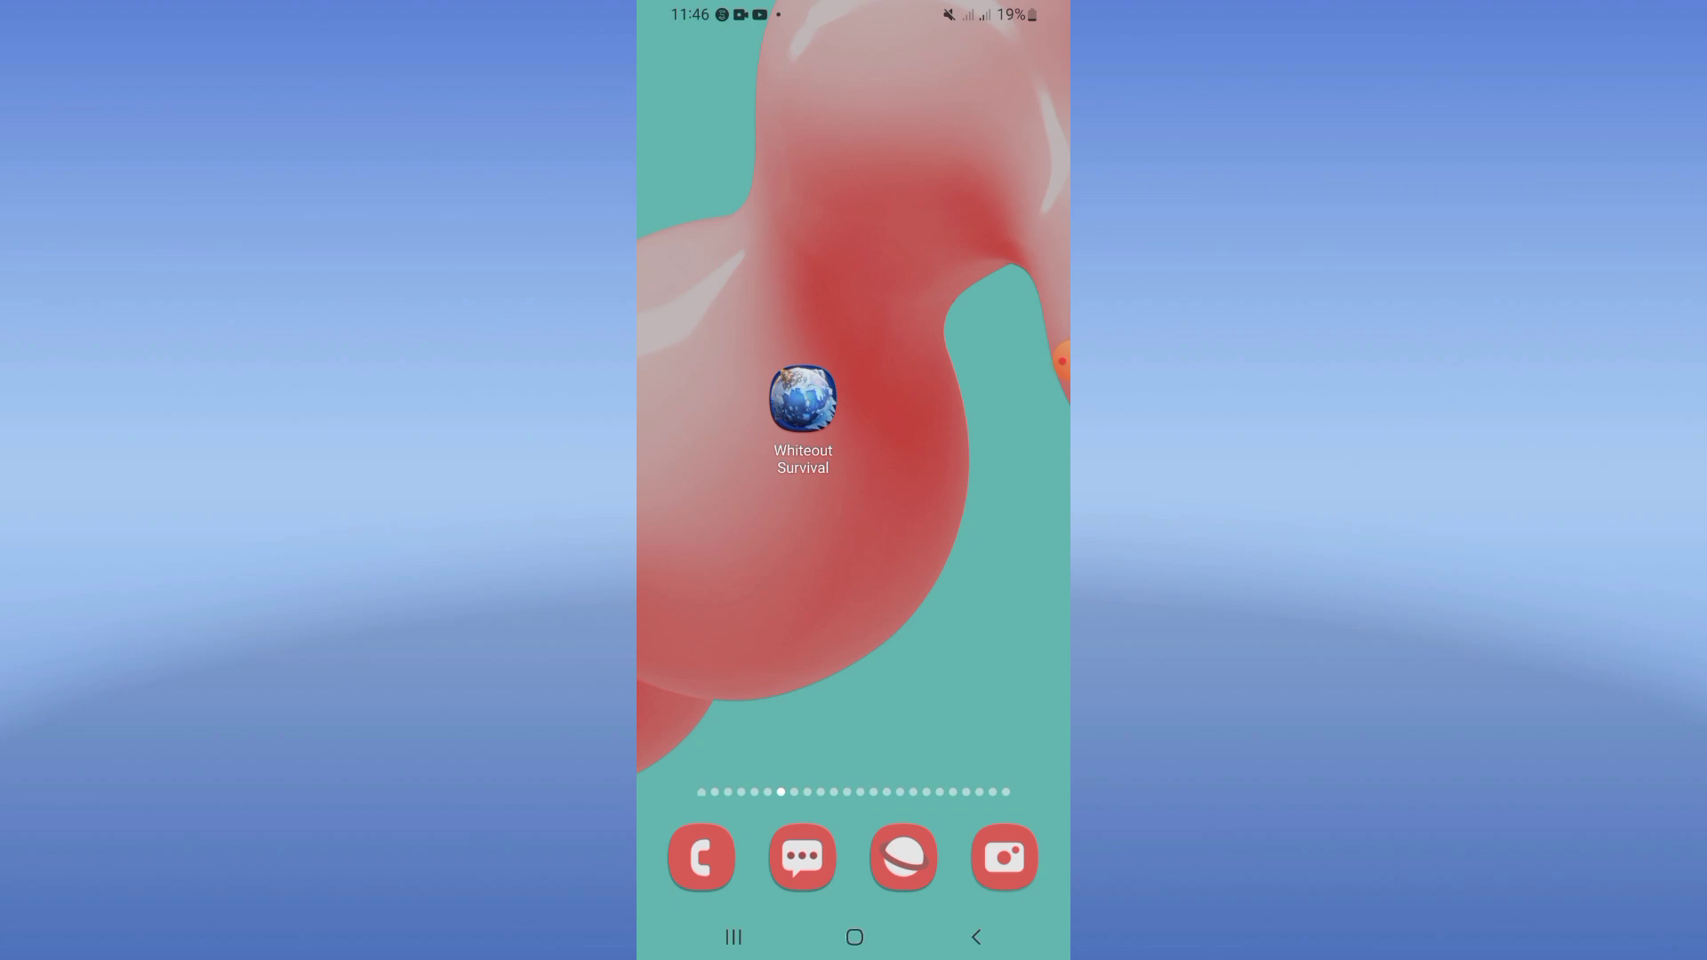
# - Bring up the app drawer listing Settings, Play Store and Calculator
pyautogui.moveTo(803, 601); pyautogui.dragTo(804, 333)
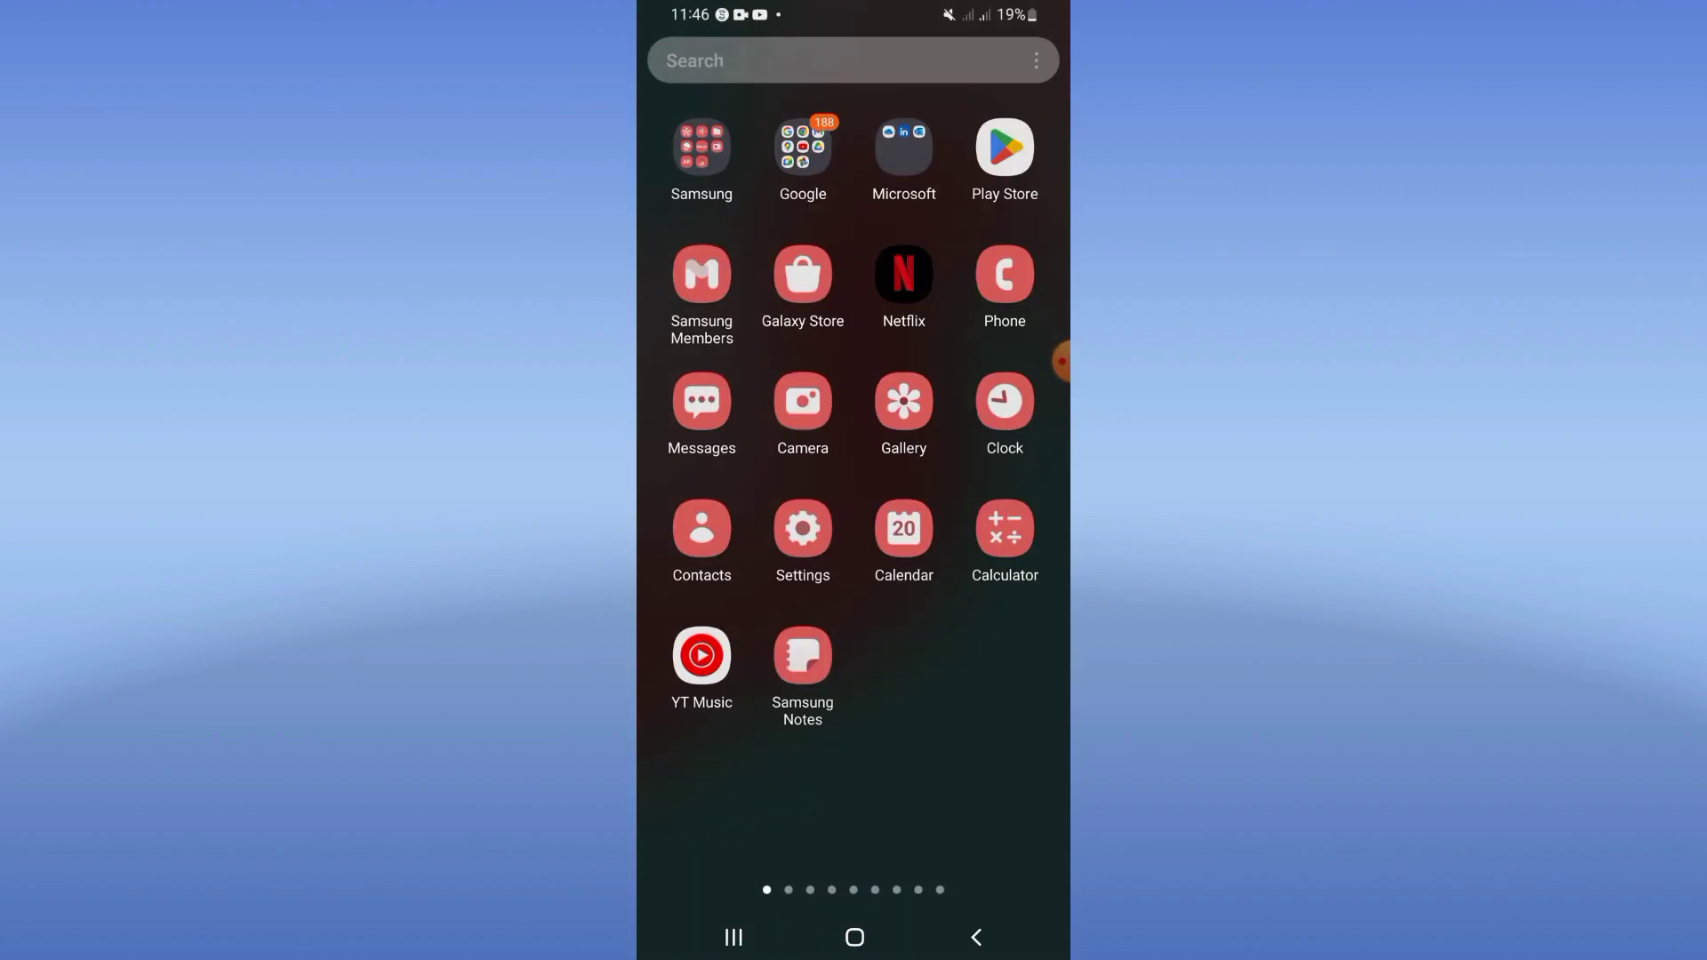
pyautogui.moveTo(1063, 361); pyautogui.dragTo(718, 521)
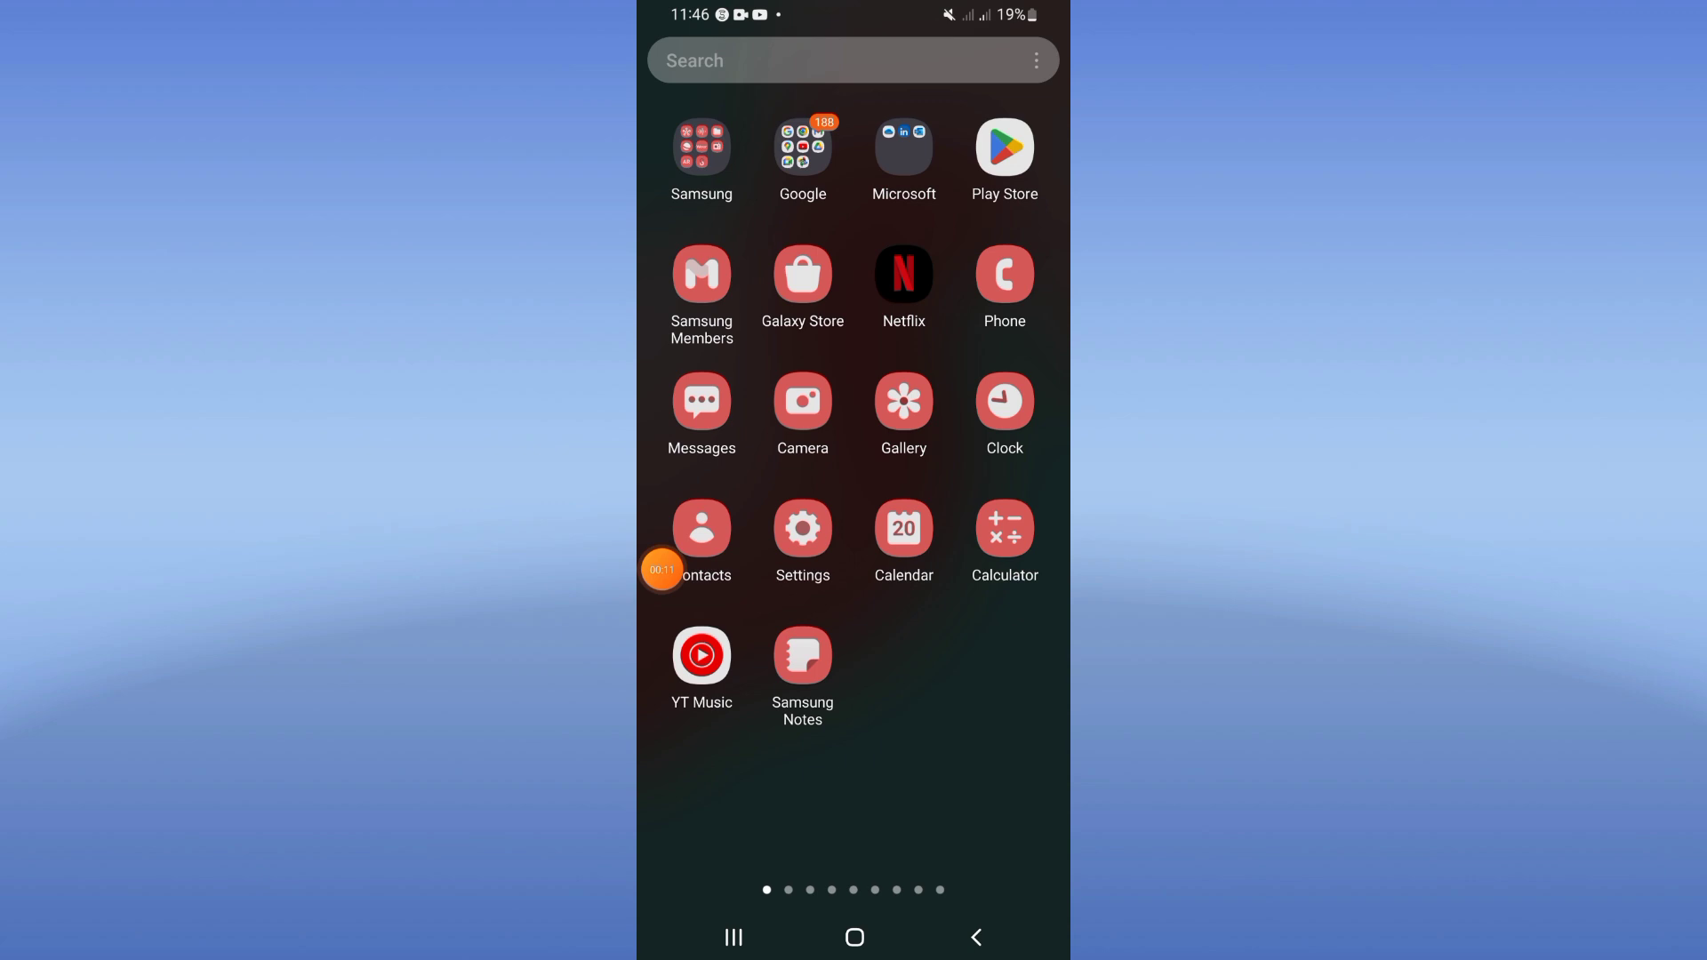
# - Find Whiteout Survival in Settings > Apps and open its app info page
pyautogui.click(803, 529)
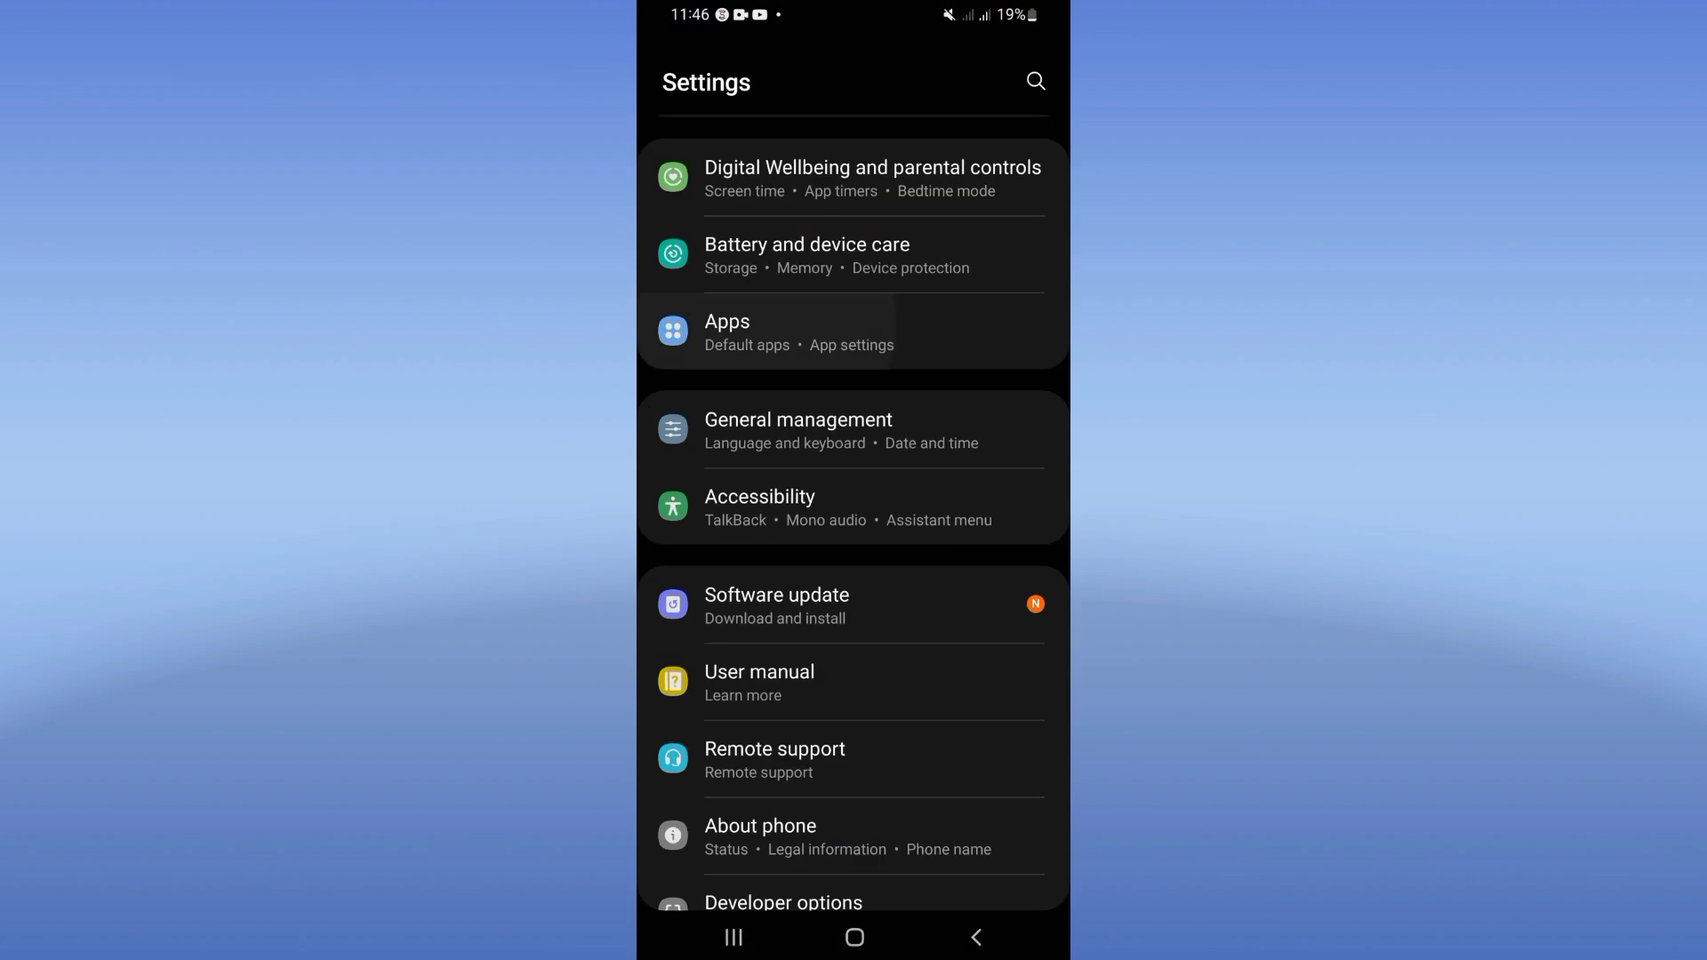
pyautogui.click(854, 331)
pyautogui.click(987, 81)
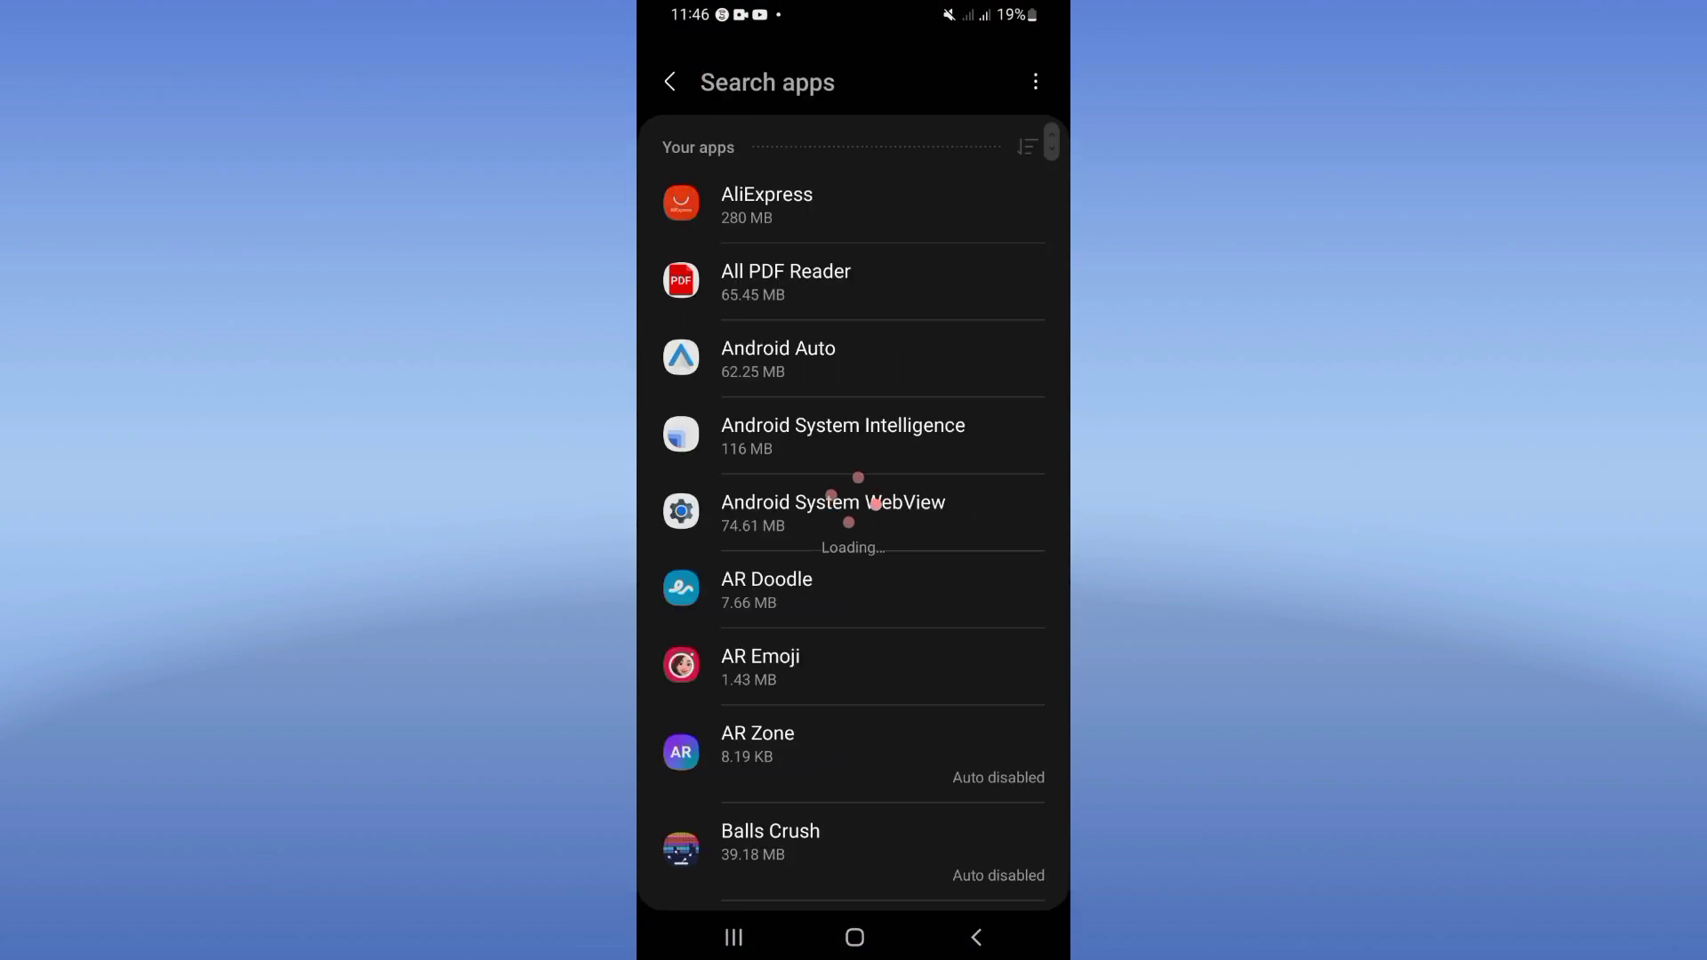
pyautogui.click(747, 815)
pyautogui.write('h')
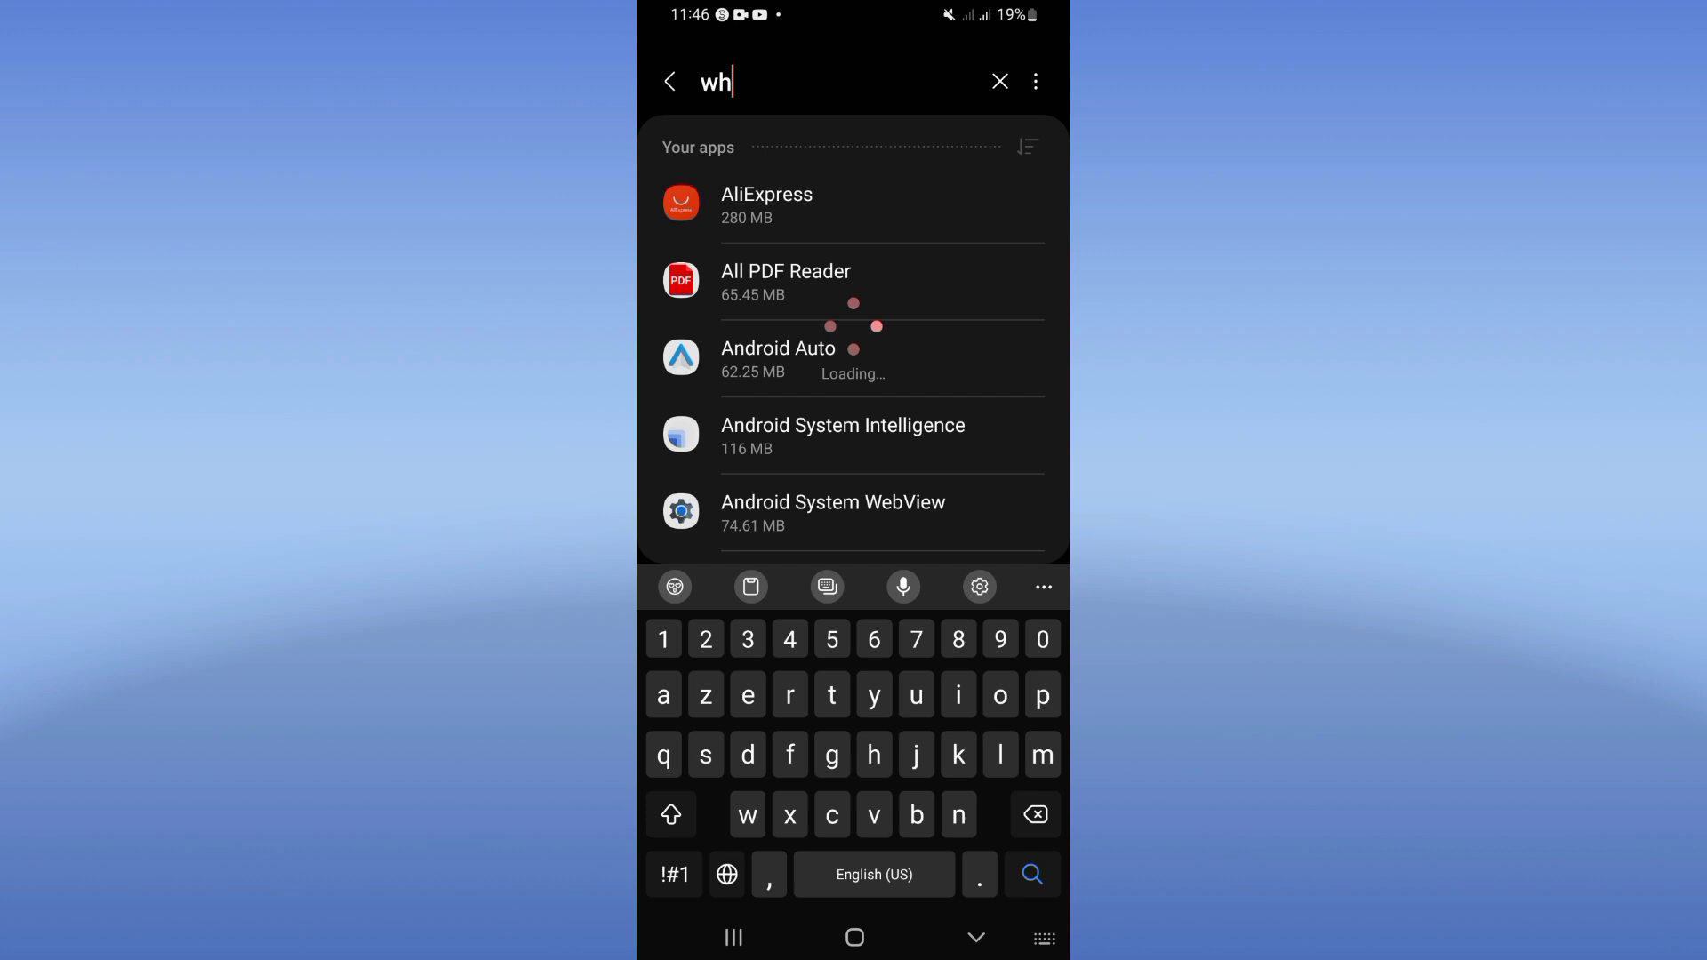
pyautogui.write('it')
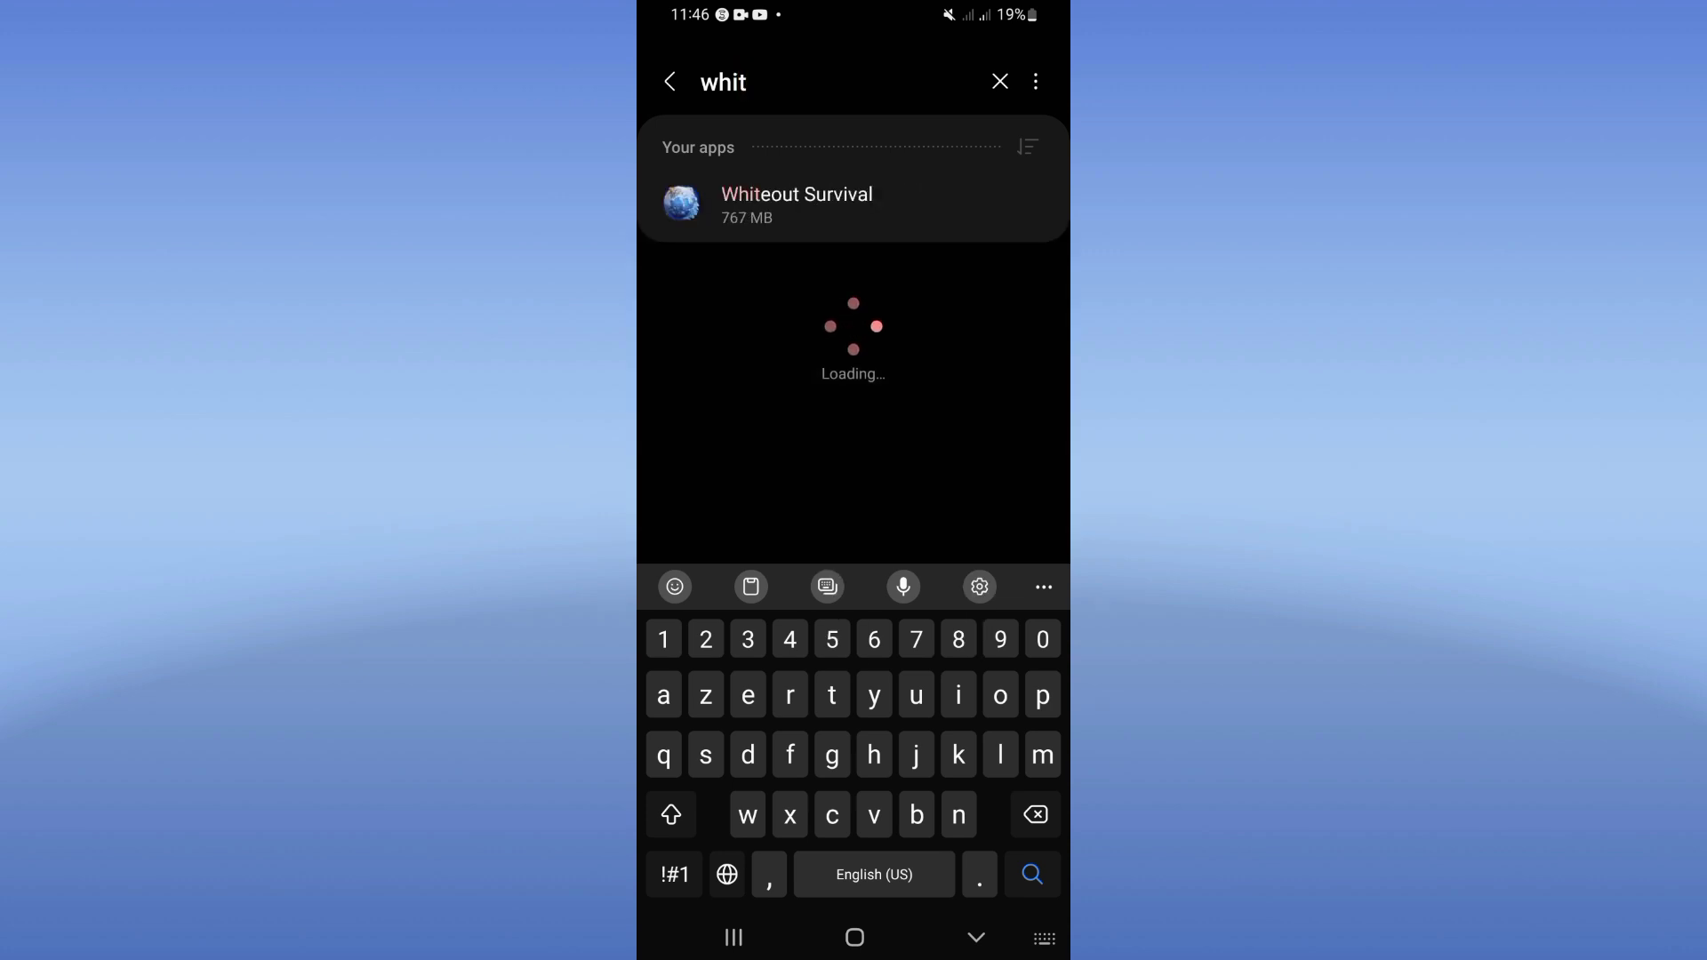
pyautogui.click(854, 204)
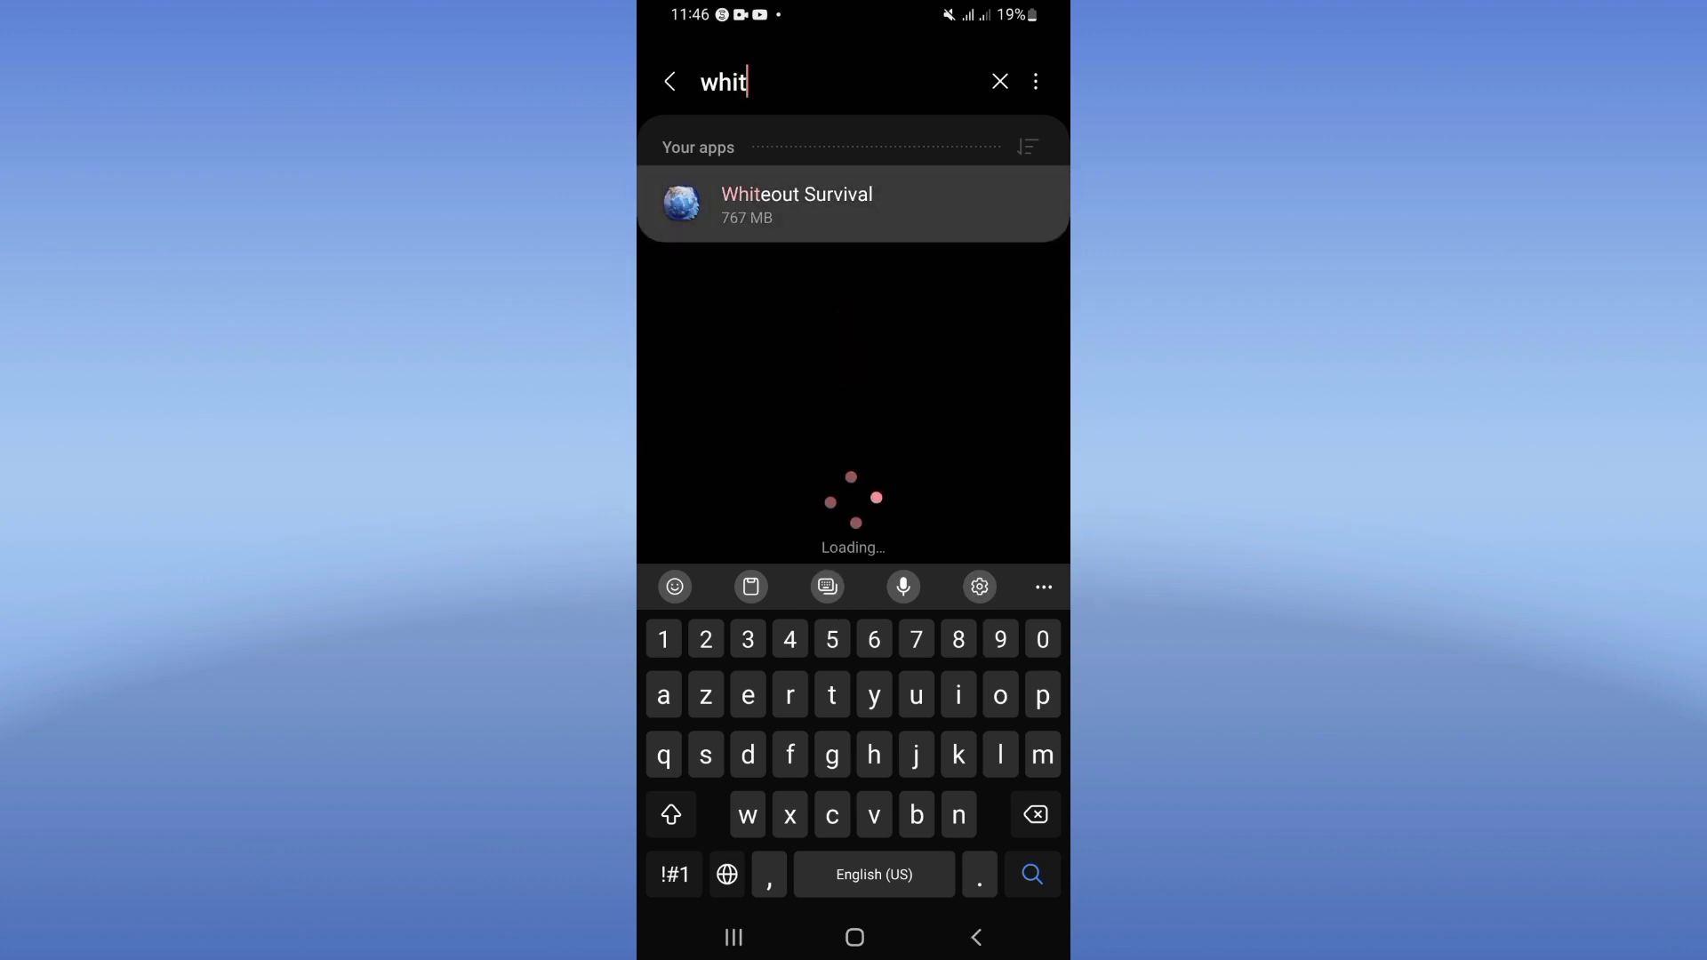
pyautogui.scroll(-5, 854, 533)
# - Clear Whiteout Survival's cache from its Storage page
pyautogui.click(854, 709)
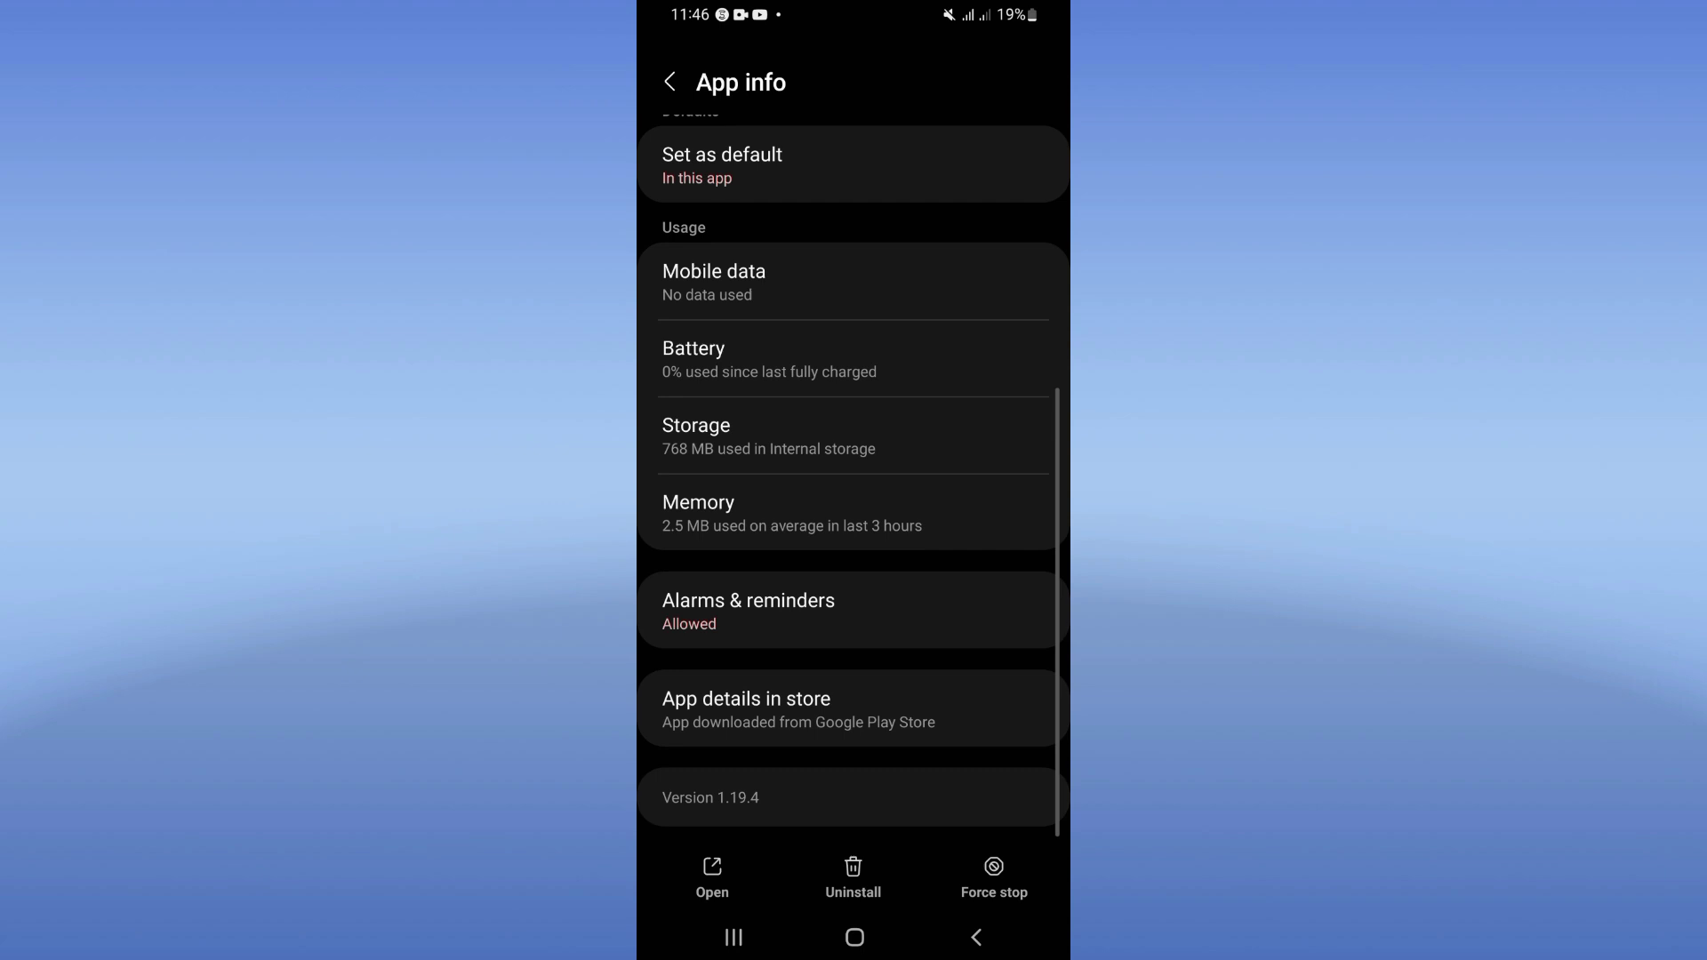
pyautogui.click(853, 435)
pyautogui.click(958, 878)
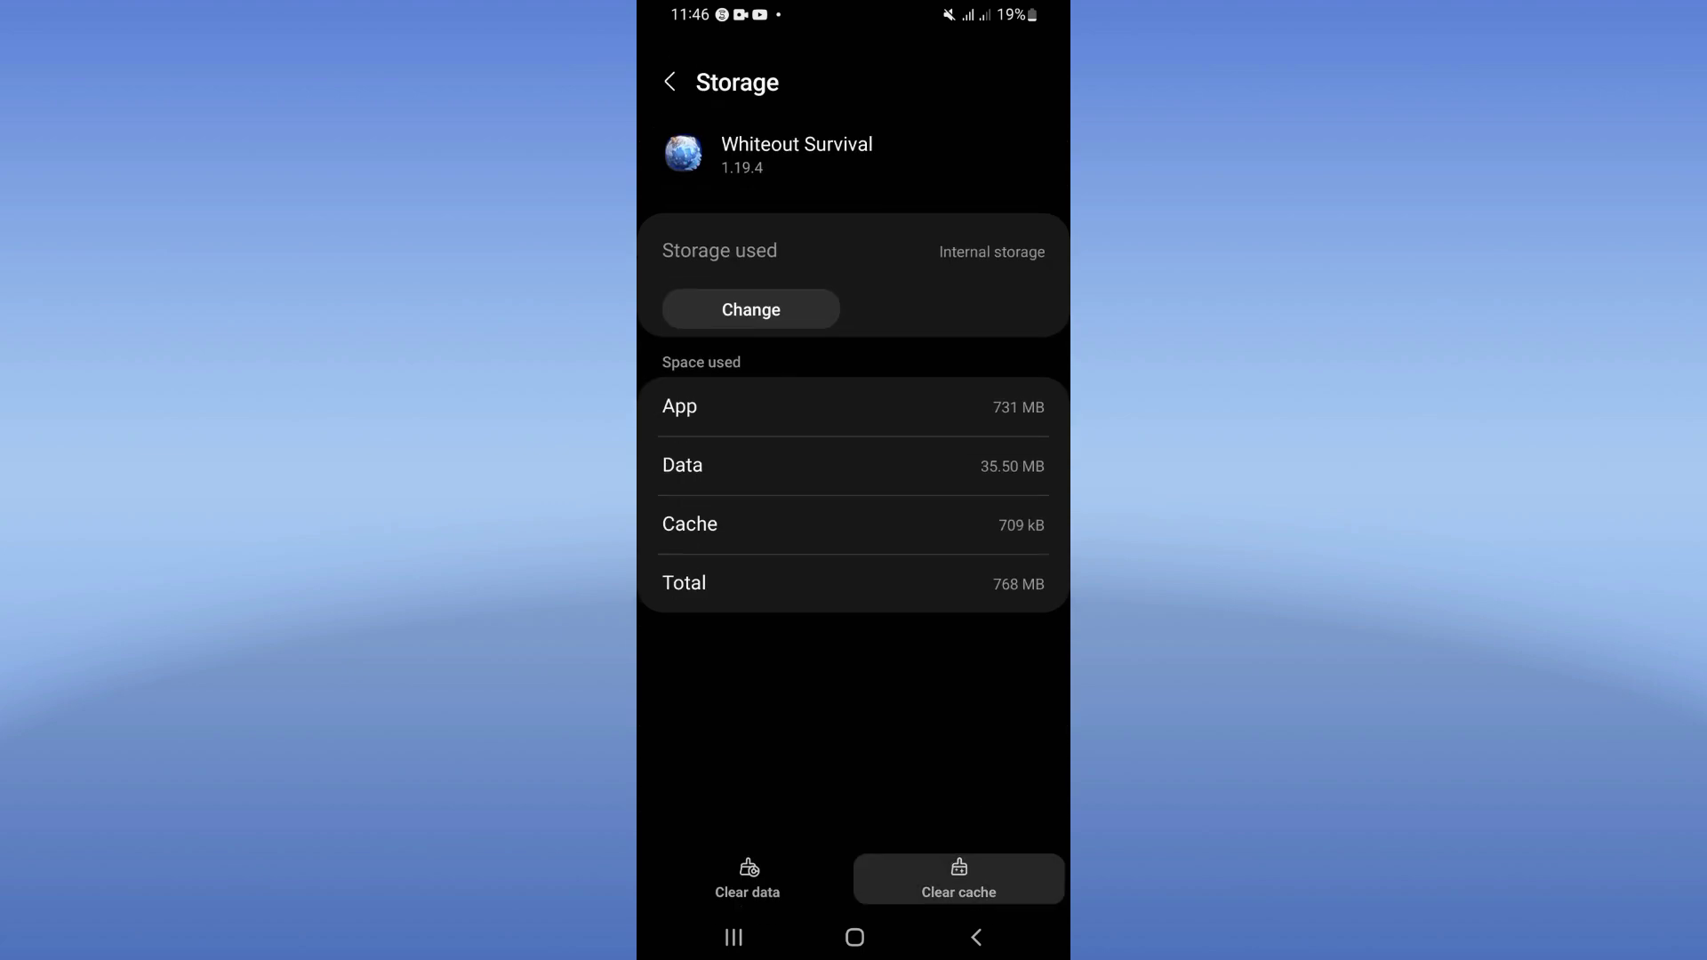
# - Force stop Whiteout Survival, confirm with OK, and return home
pyautogui.click(975, 936)
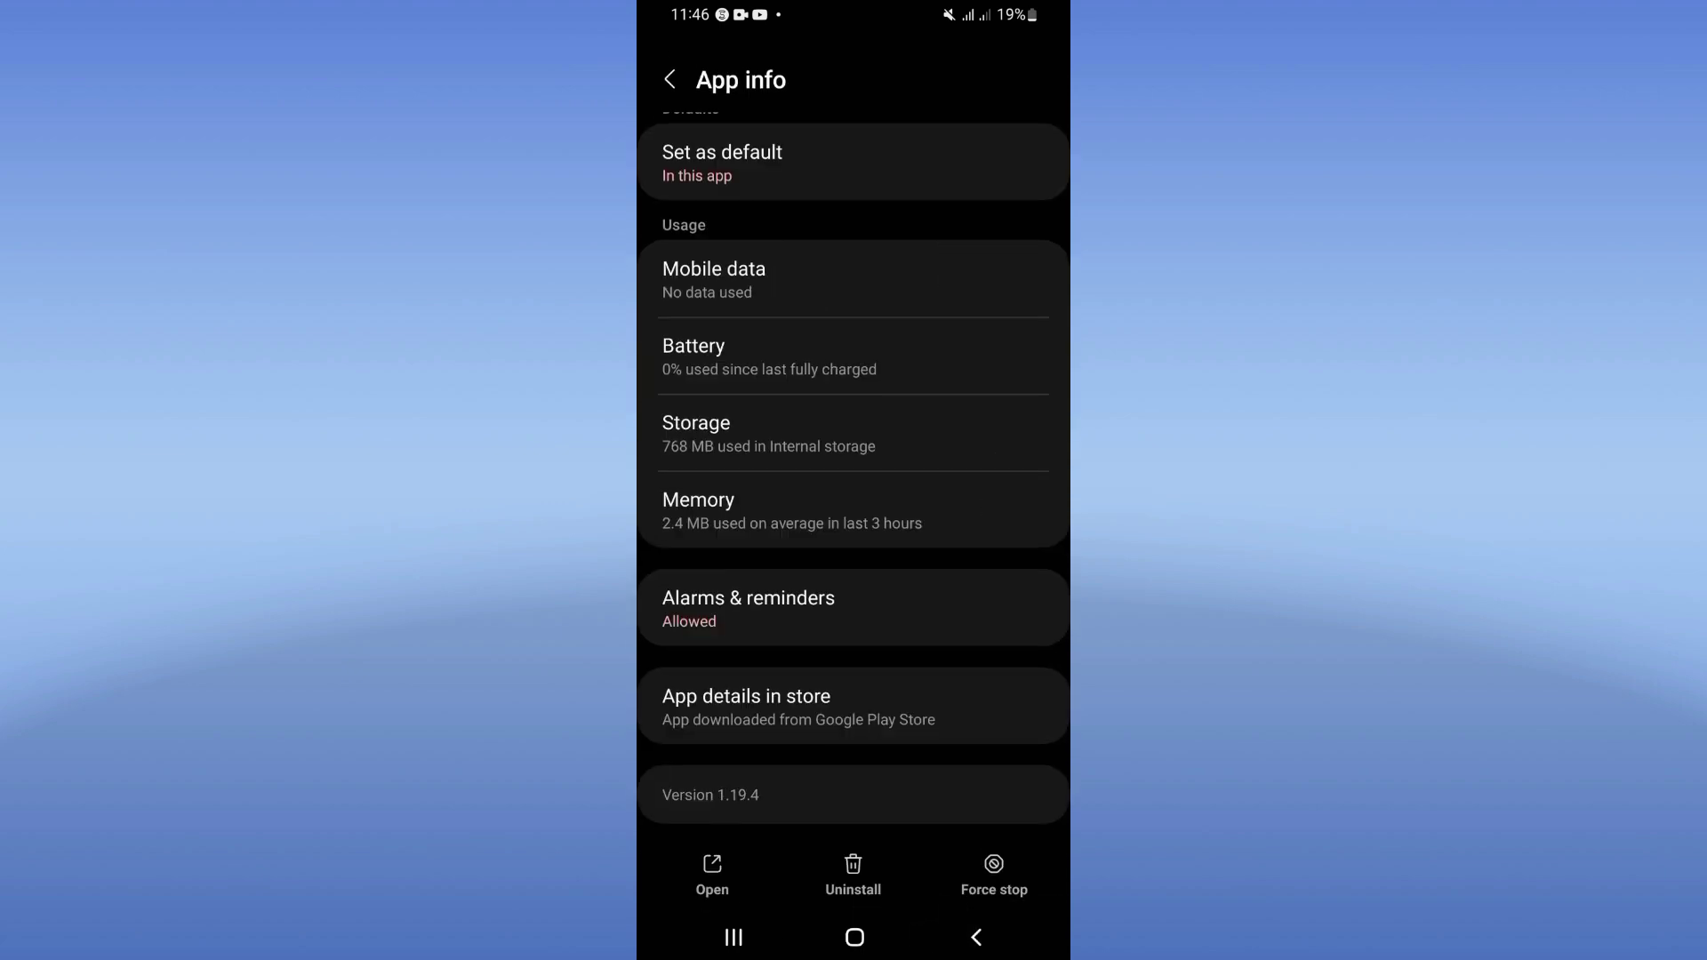
pyautogui.click(994, 875)
pyautogui.click(950, 850)
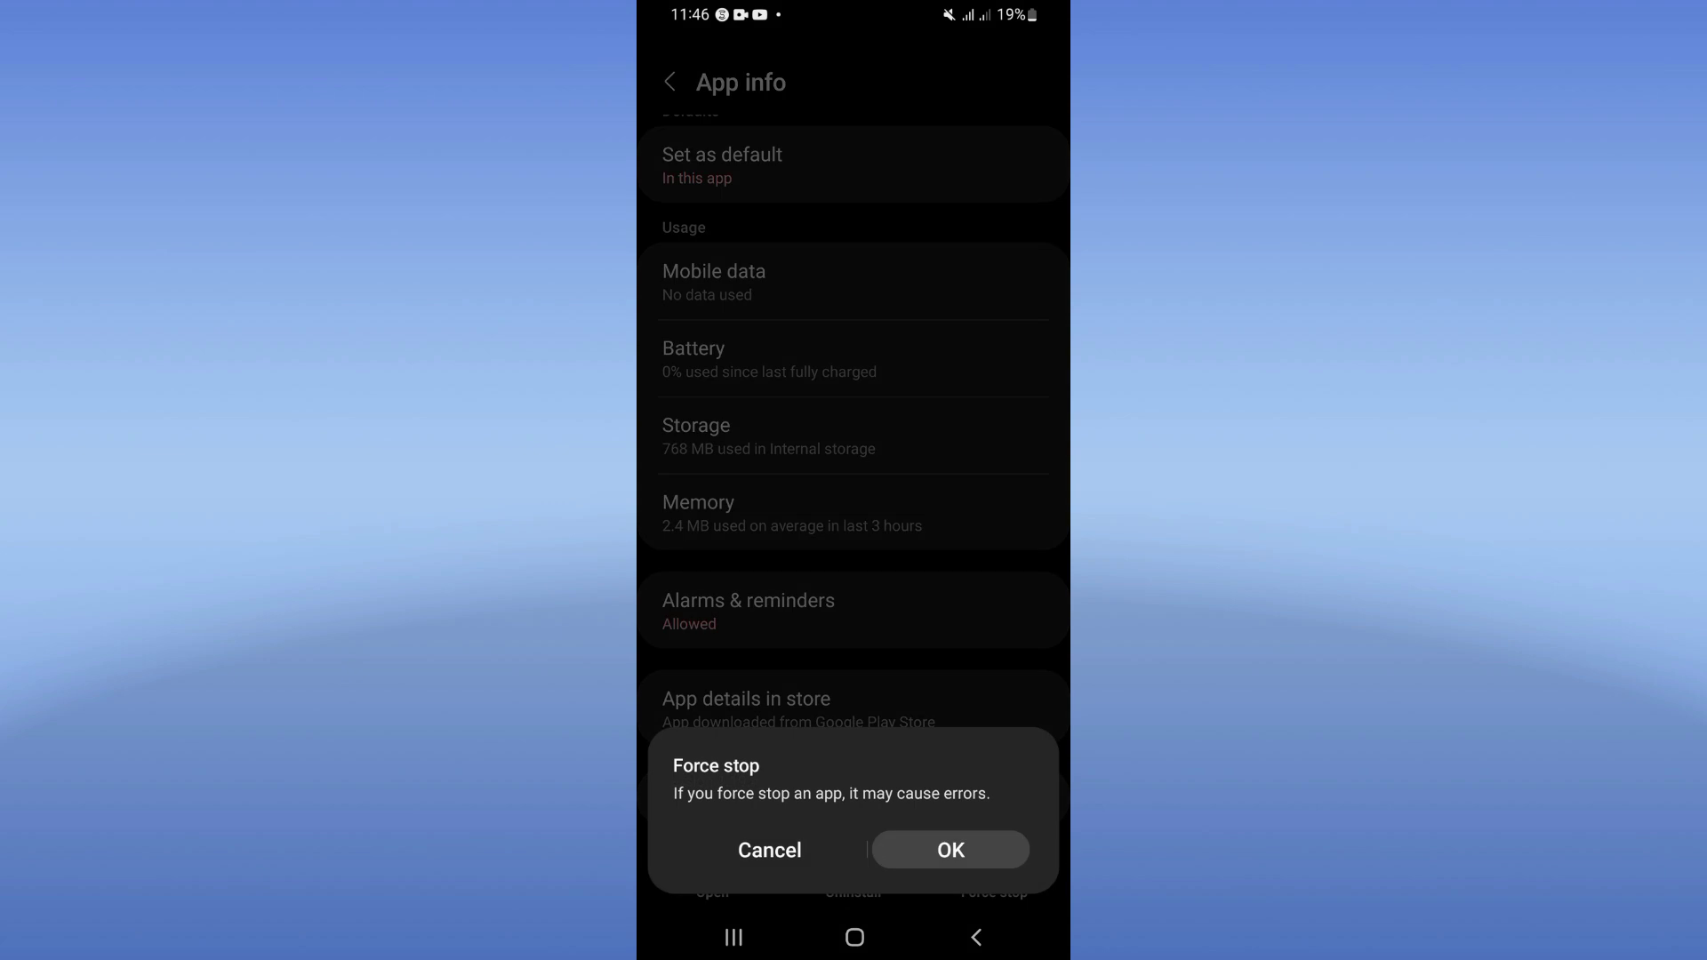
pyautogui.click(854, 937)
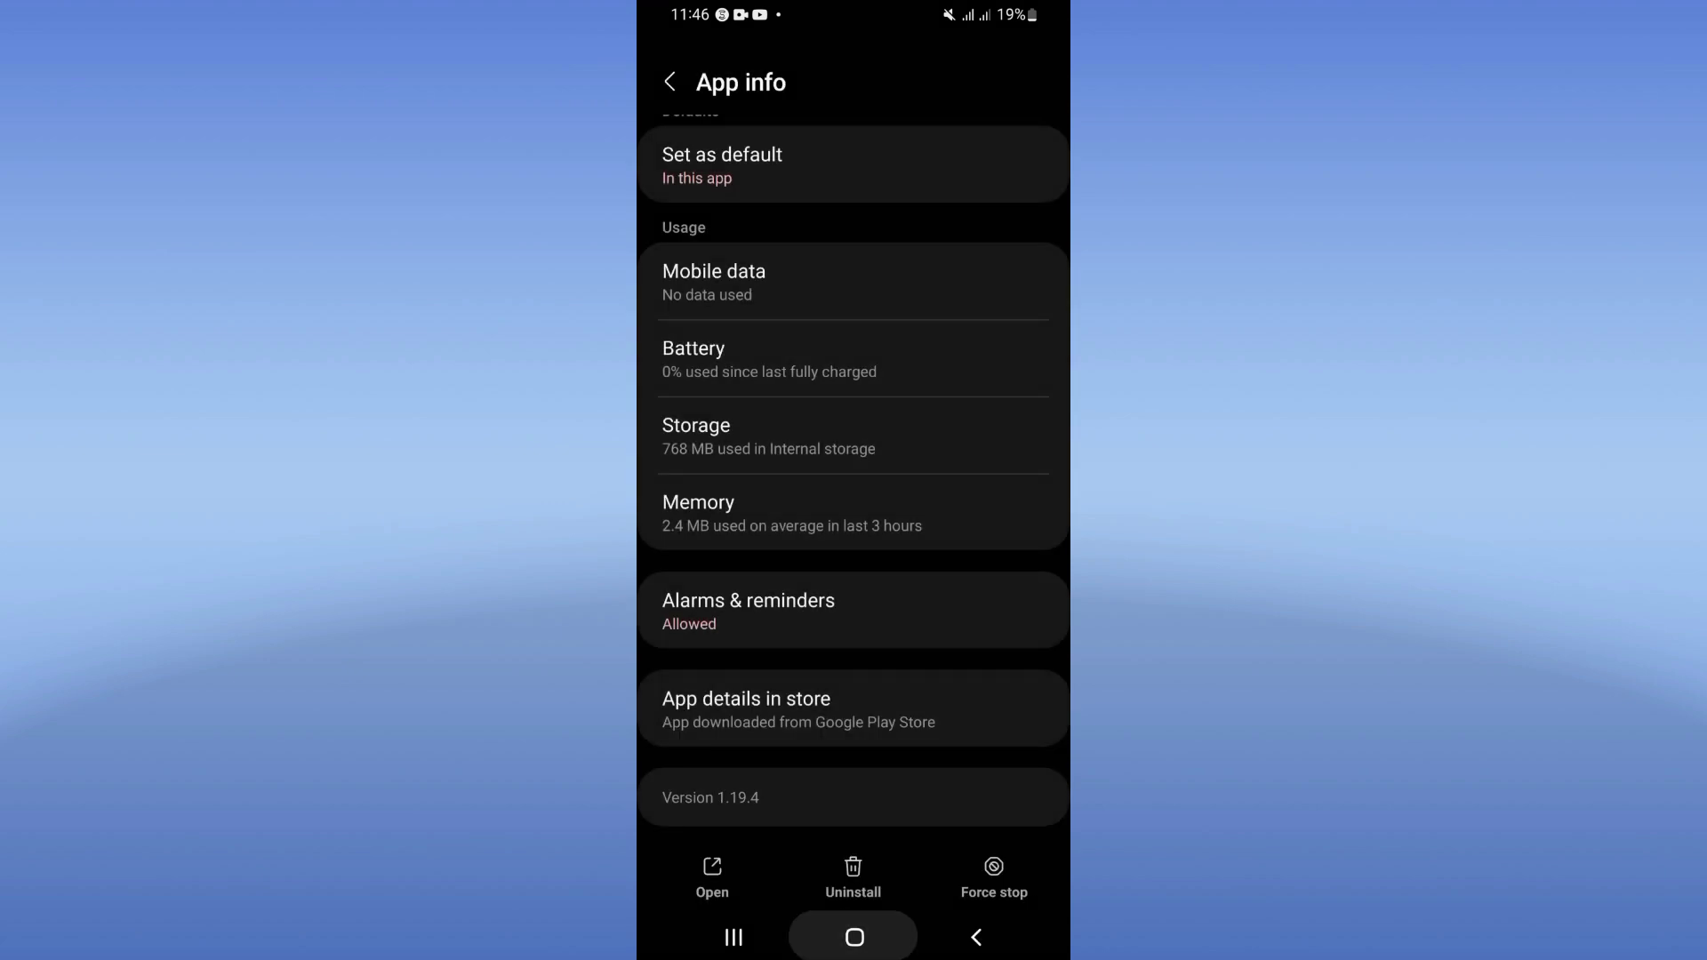
pyautogui.moveTo(853, 667); pyautogui.dragTo(854, 268)
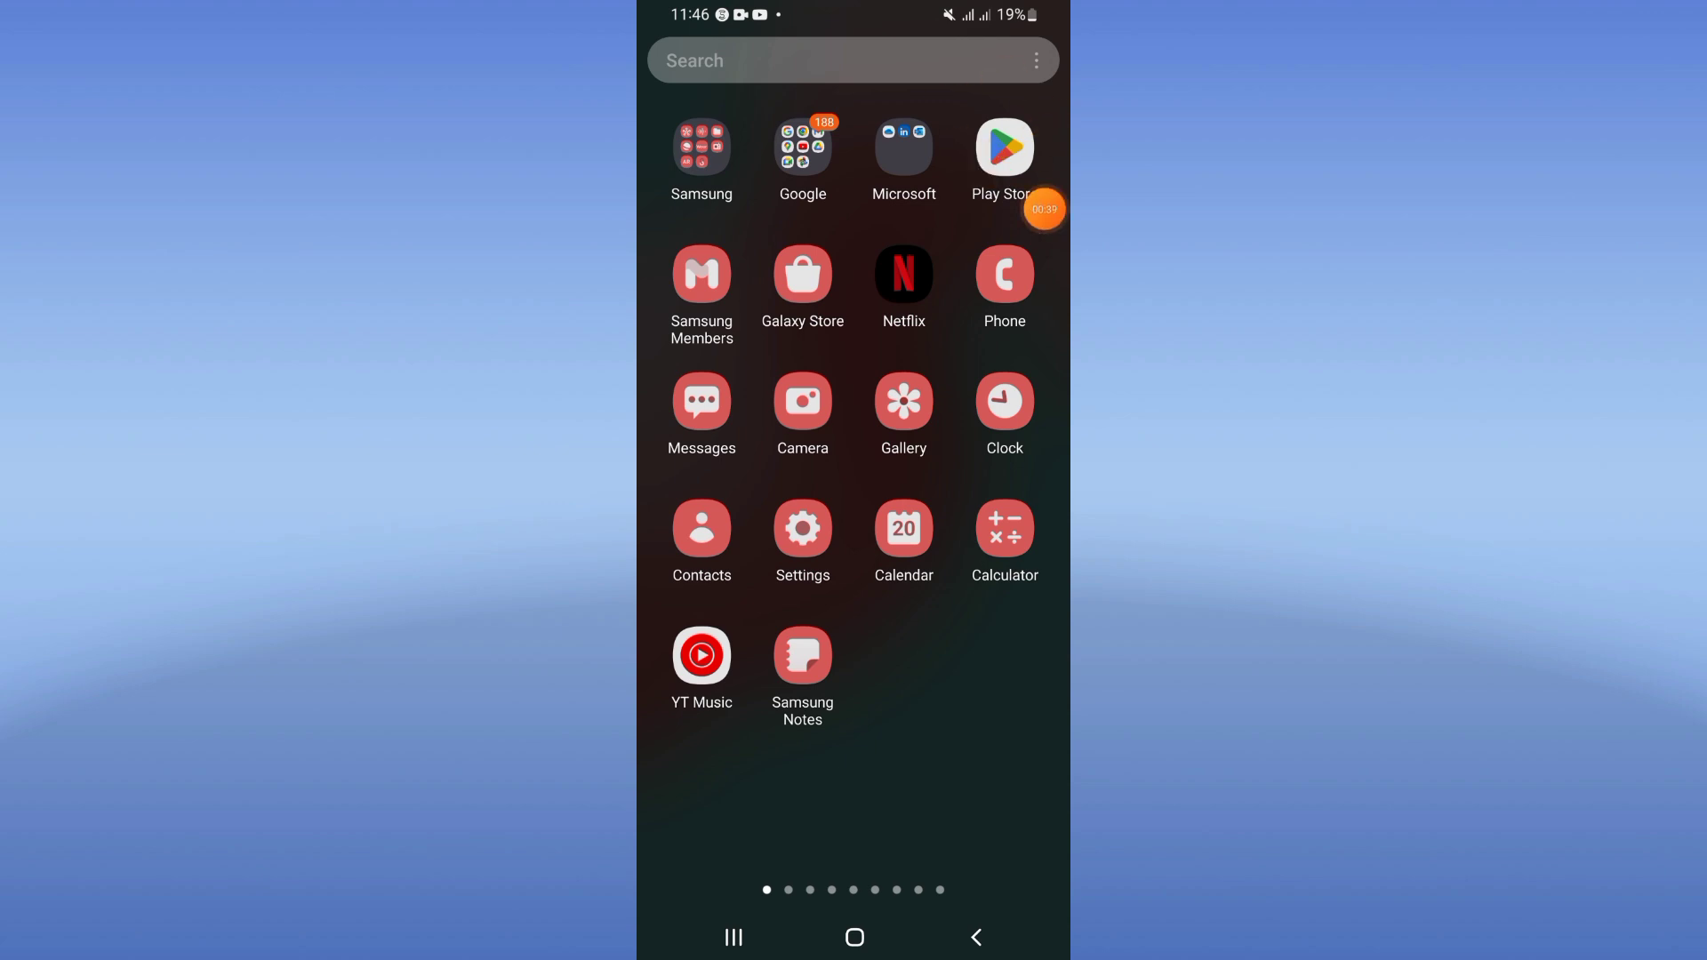
pyautogui.press('Escape')
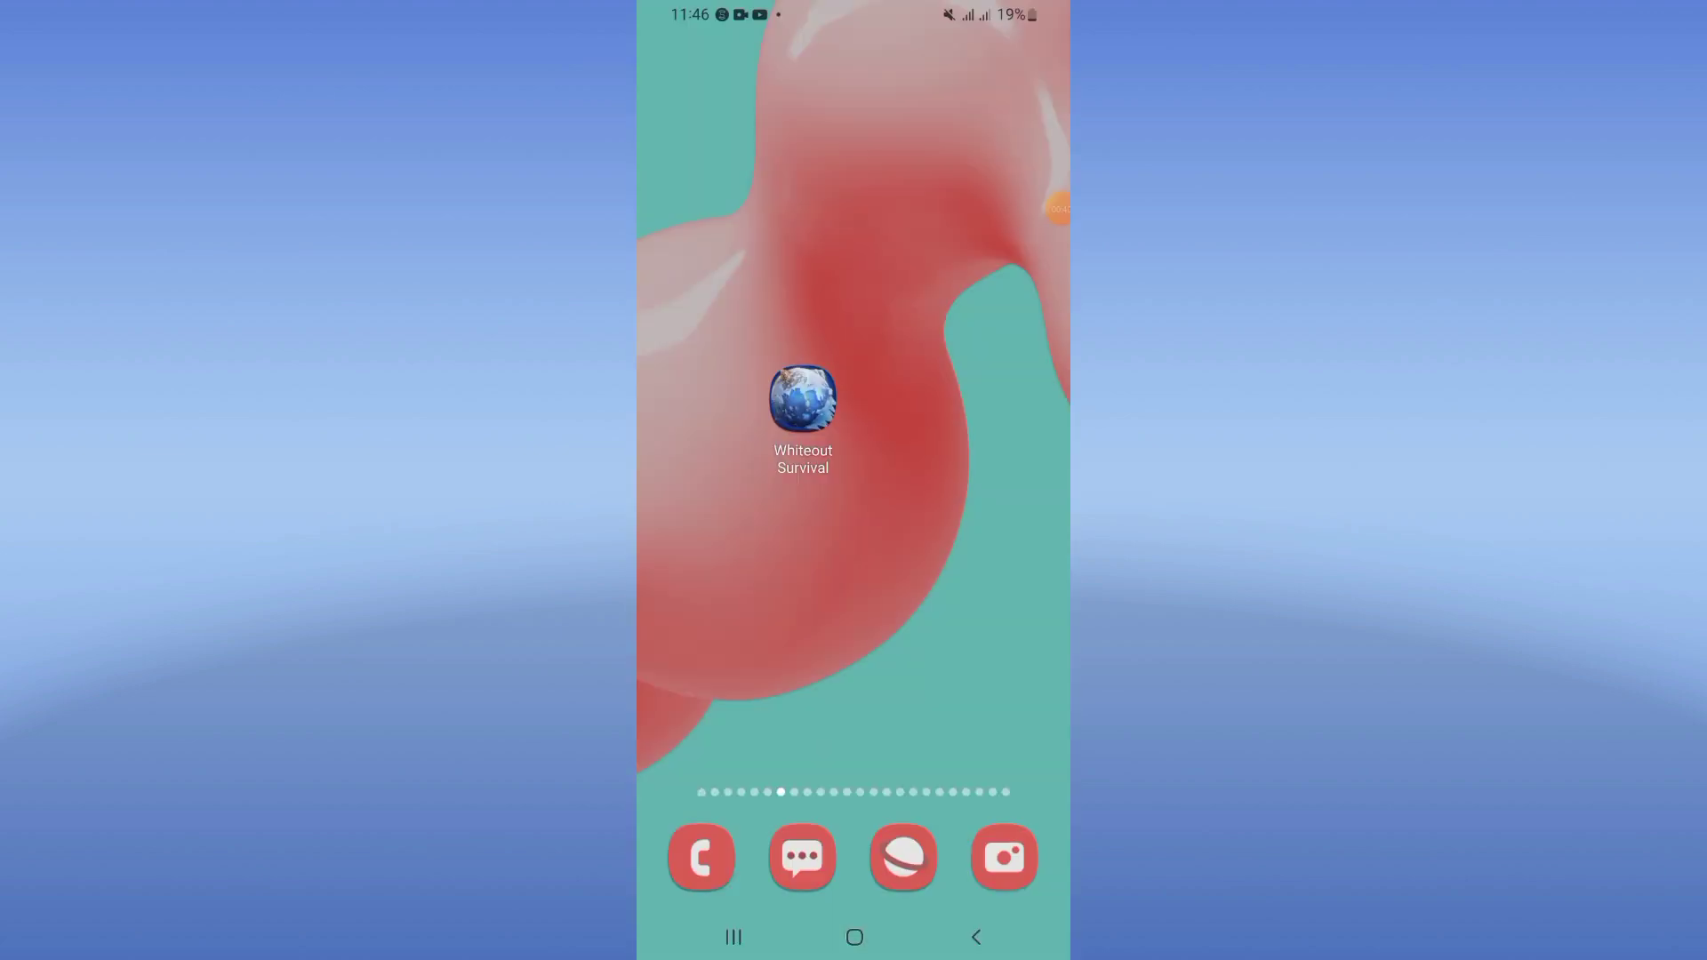
pyautogui.press('XF86PowerOff')
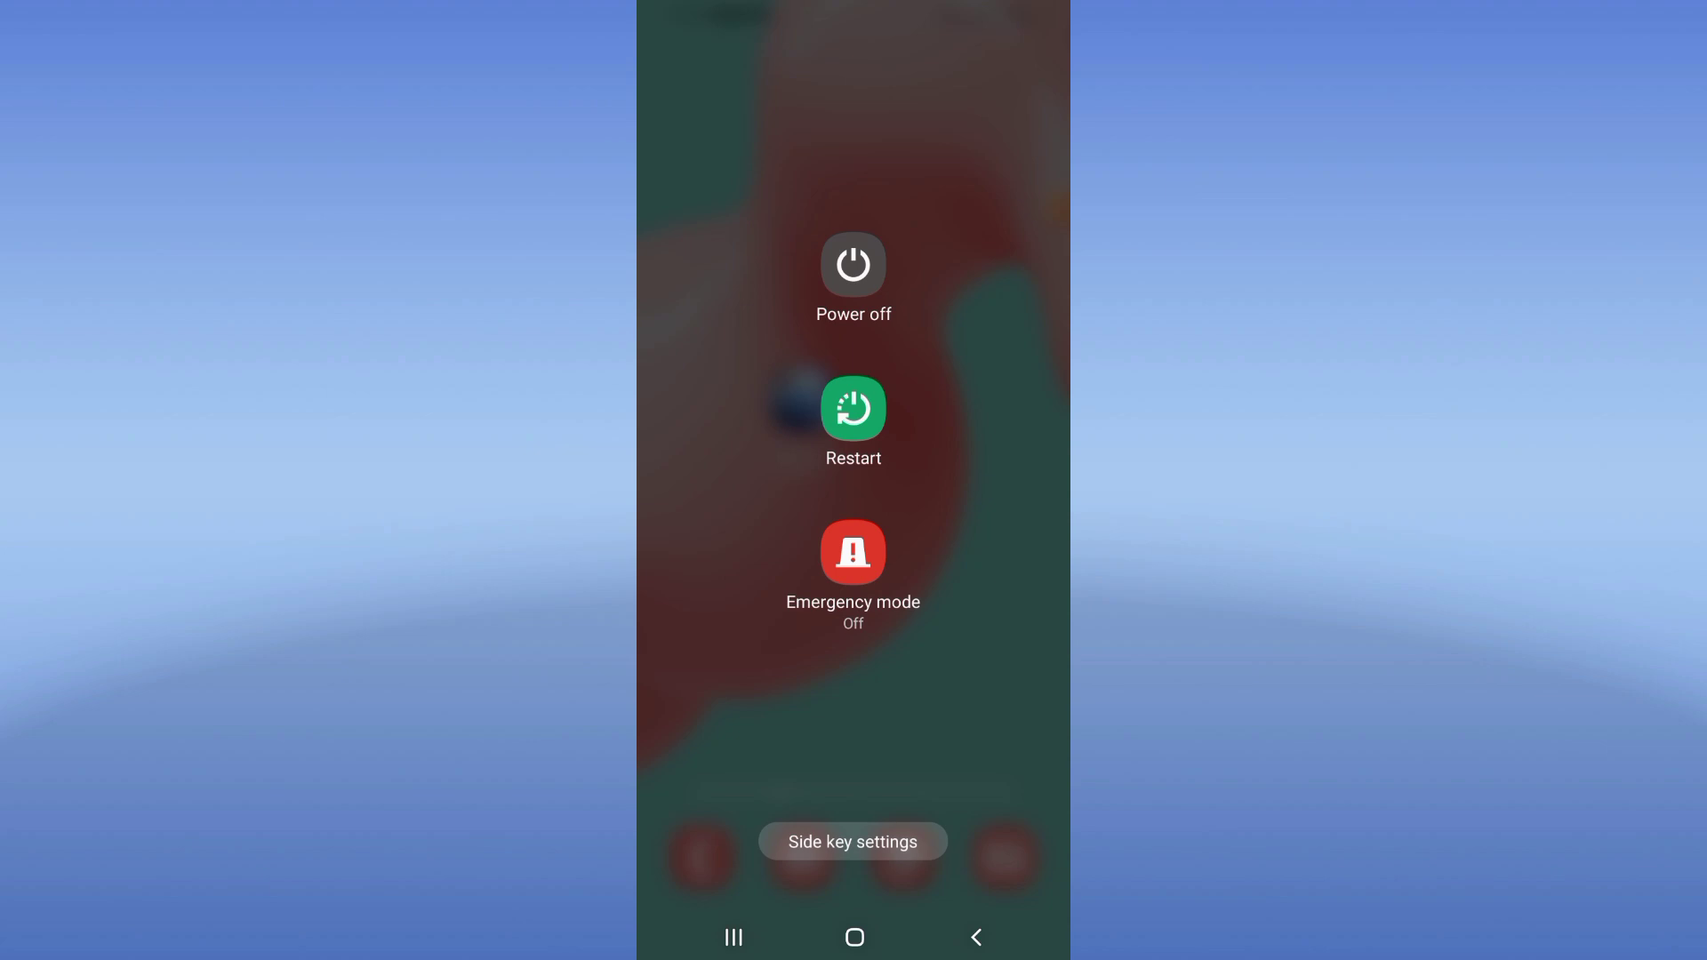
pyautogui.press('Escape')
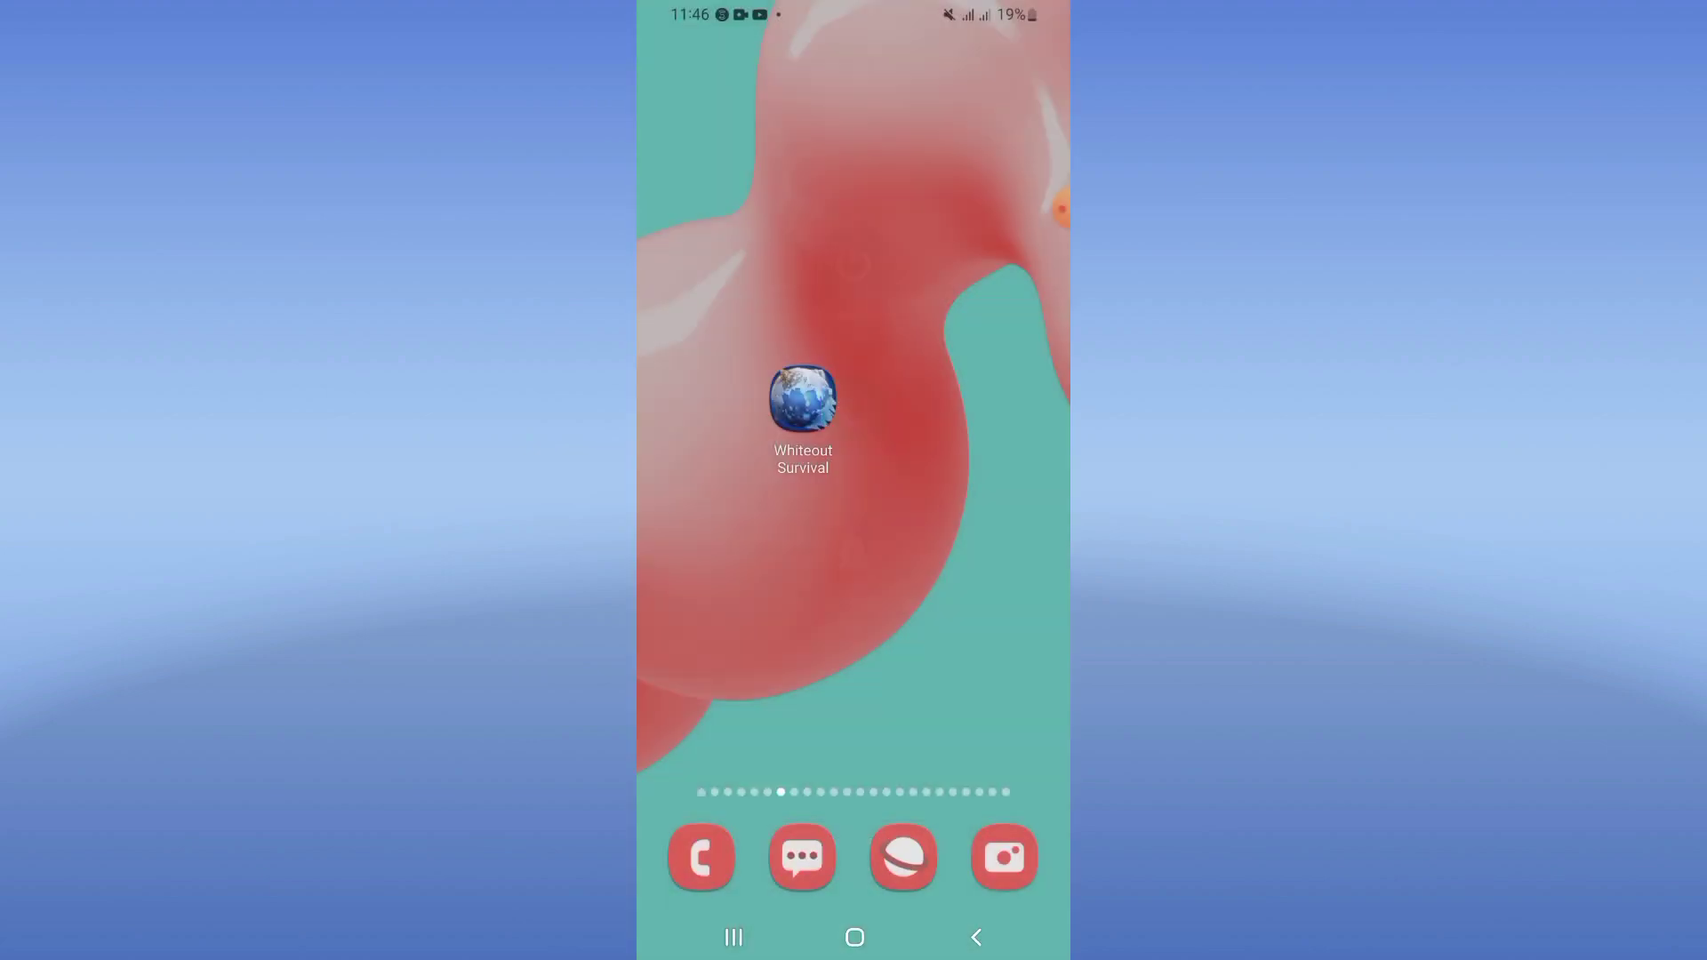